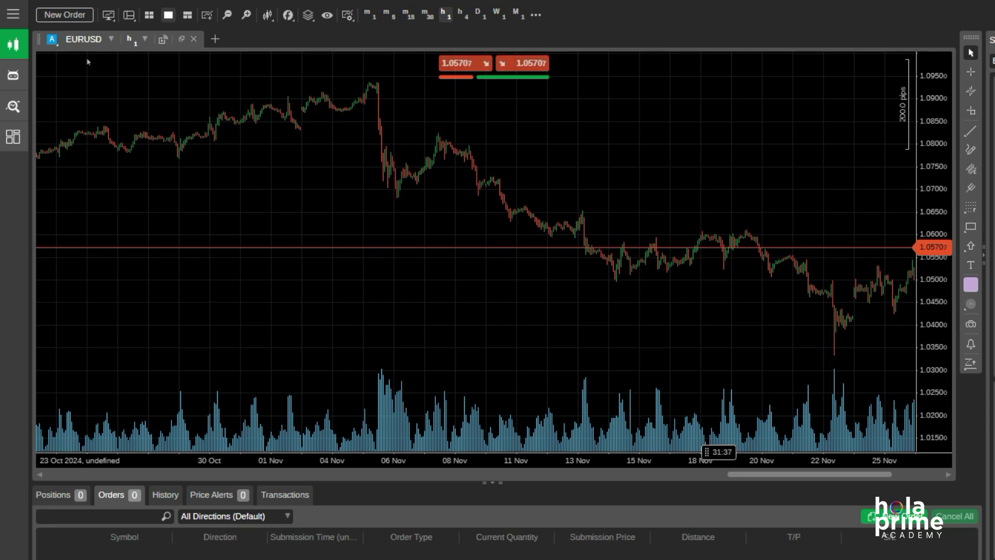
- Change the chart symbol from EURUSD to GBPUSD using the Popular Markets list
{"action": "left_click", "coordinate": [105, 46]}
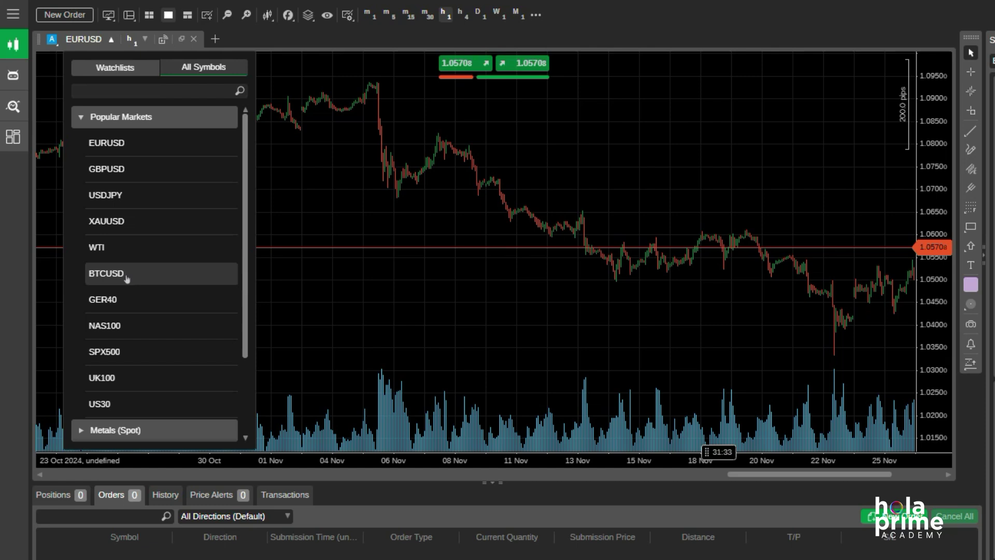
{"action": "scroll", "coordinate": [127, 356], "scroll_direction": "down", "scroll_amount": 1}
{"action": "scroll", "coordinate": [127, 356], "scroll_direction": "down", "scroll_amount": 3}
{"action": "scroll", "coordinate": [127, 356], "scroll_direction": "up", "scroll_amount": 2}
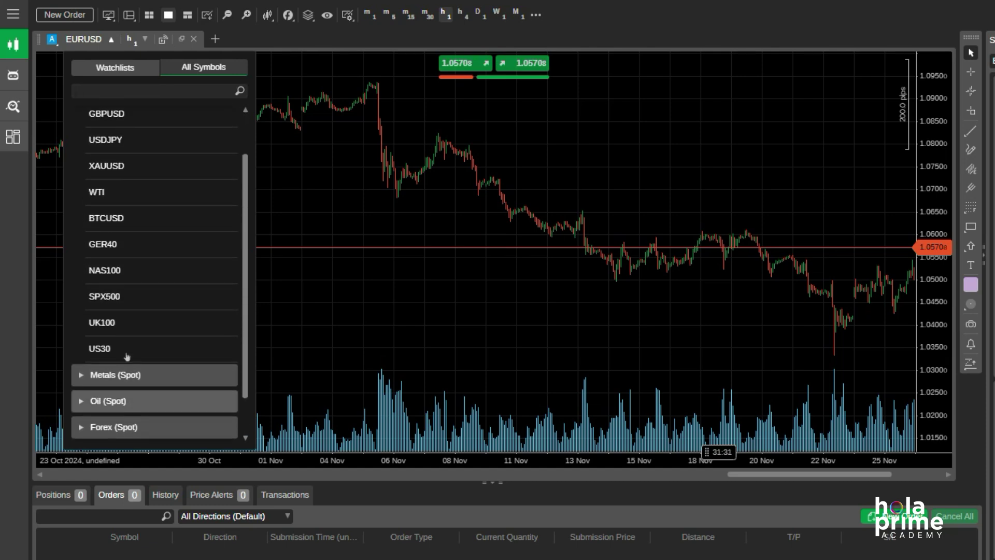
{"action": "scroll", "coordinate": [127, 356], "scroll_direction": "up", "scroll_amount": 2}
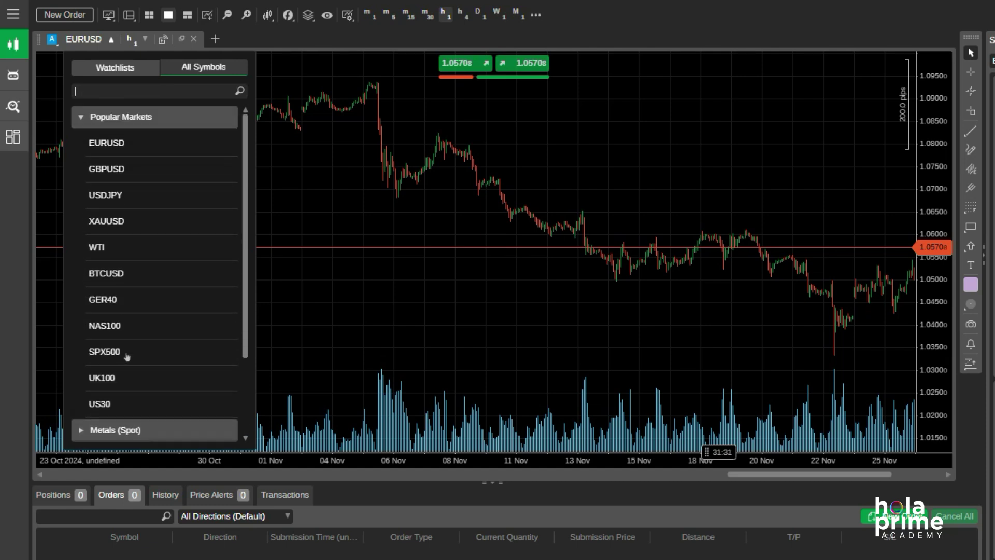
{"action": "left_click", "coordinate": [115, 178]}
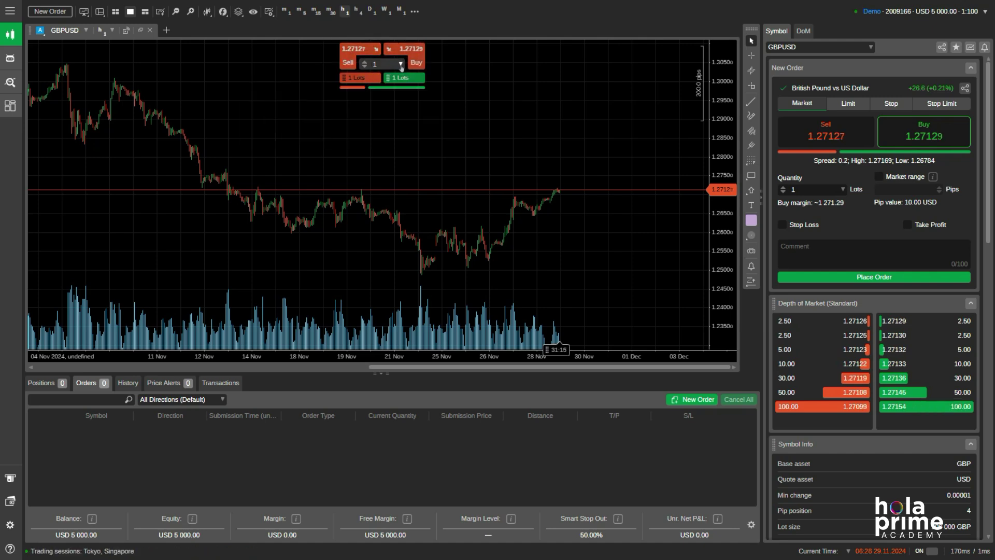
- Choose 0.05 Lots as the quick-trade quantity on the GBPUSD chart
{"action": "left_click", "coordinate": [401, 64]}
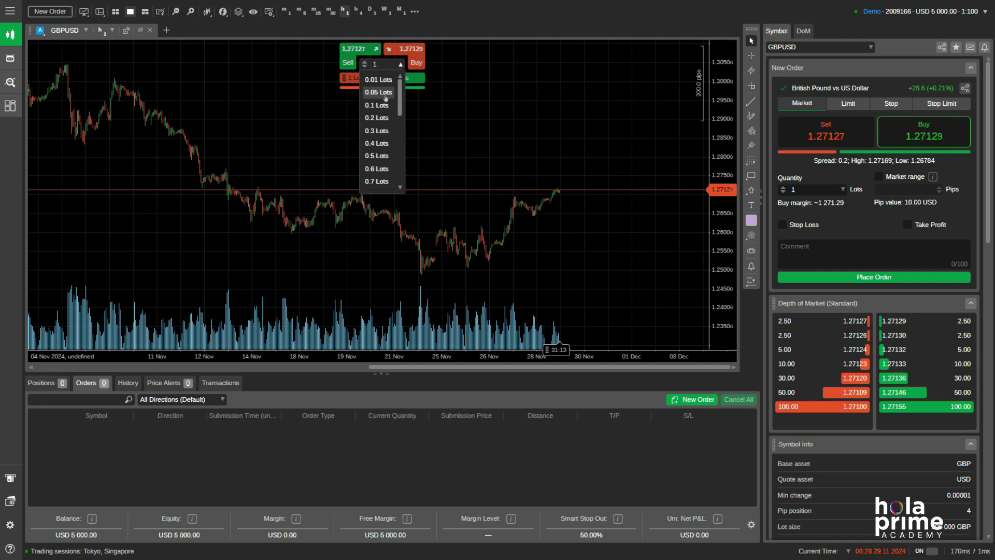
{"action": "left_click", "coordinate": [384, 93]}
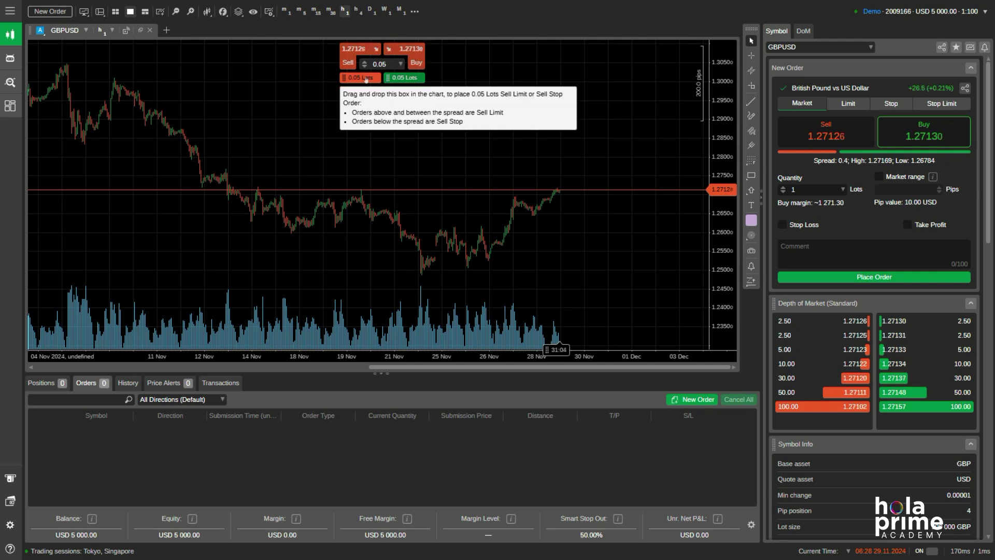
- Drag out a sell limit, sell stop 1.26317, buy stop 1.28098 and buy limit 1.25954
{"action": "left_click_drag", "start_coordinate": [366, 79], "coordinate": [355, 193]}
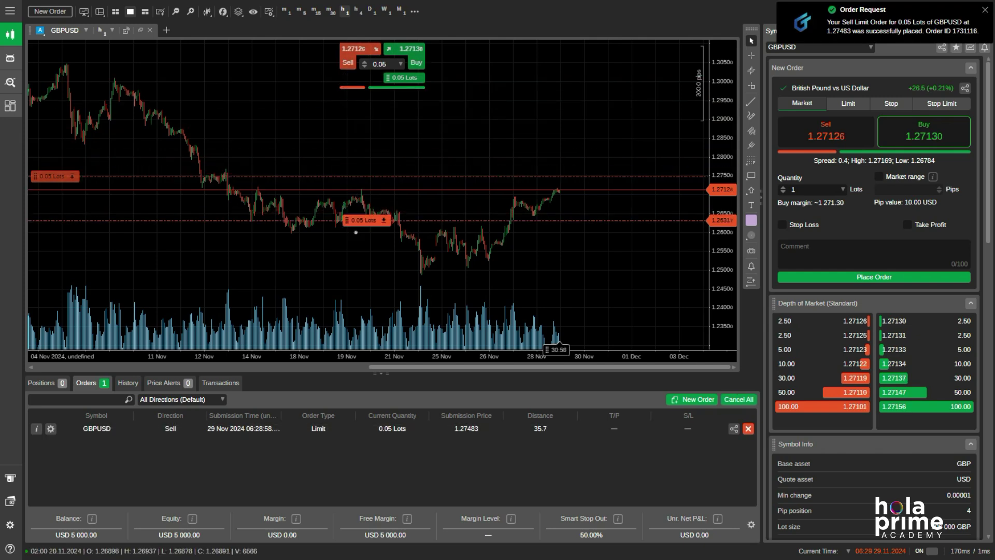
{"action": "left_click_drag", "start_coordinate": [366, 79], "coordinate": [358, 220]}
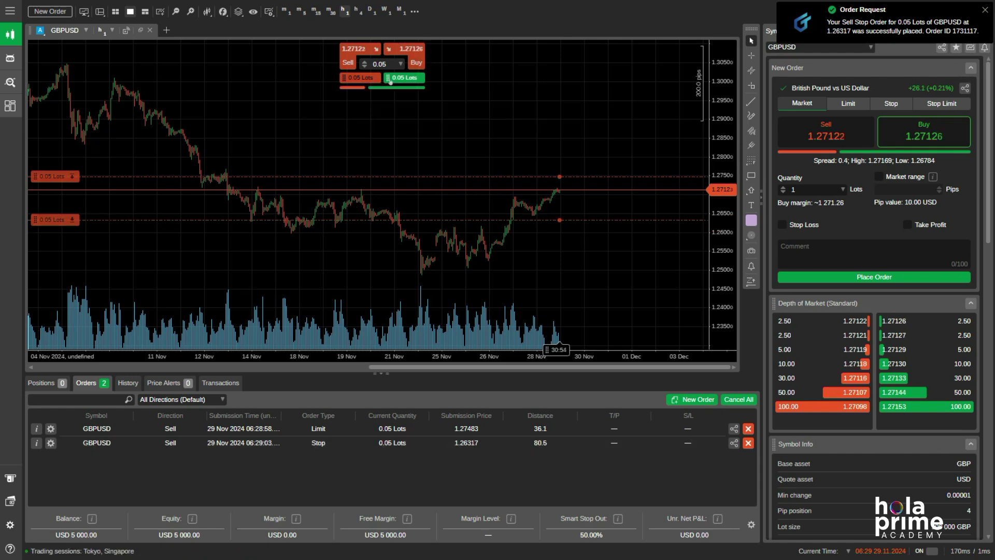
{"action": "left_click_drag", "start_coordinate": [392, 81], "coordinate": [381, 153]}
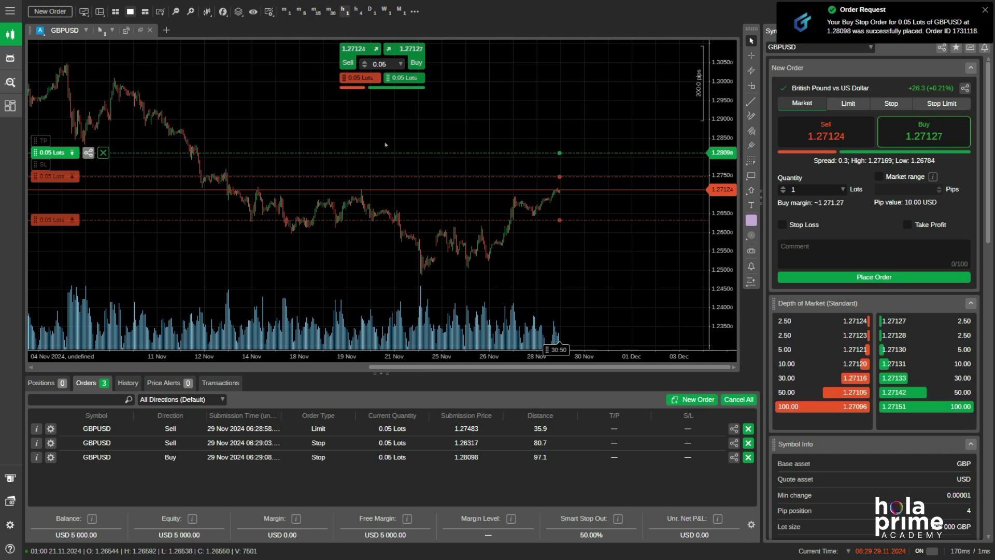
{"action": "left_click_drag", "start_coordinate": [393, 78], "coordinate": [373, 234]}
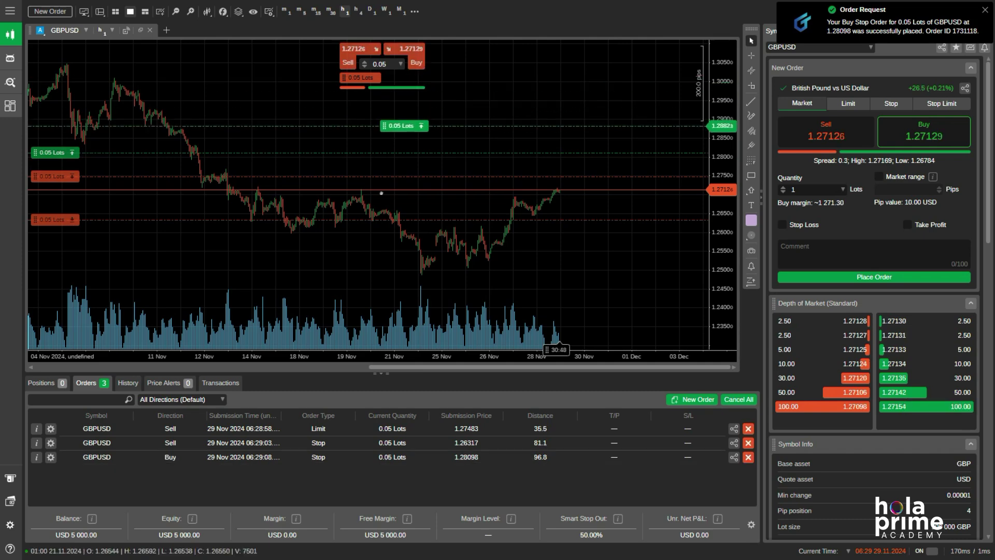
{"action": "left_click_drag", "start_coordinate": [371, 273], "coordinate": [372, 276]}
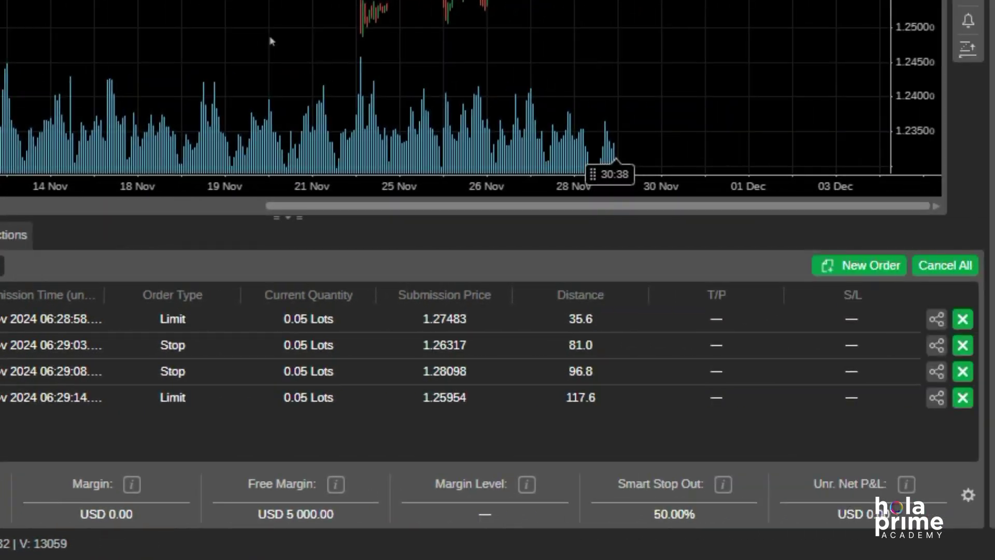
- Choose Modify Order for the 1.25954 buy limit in the Orders list
{"action": "right_click", "coordinate": [381, 335]}
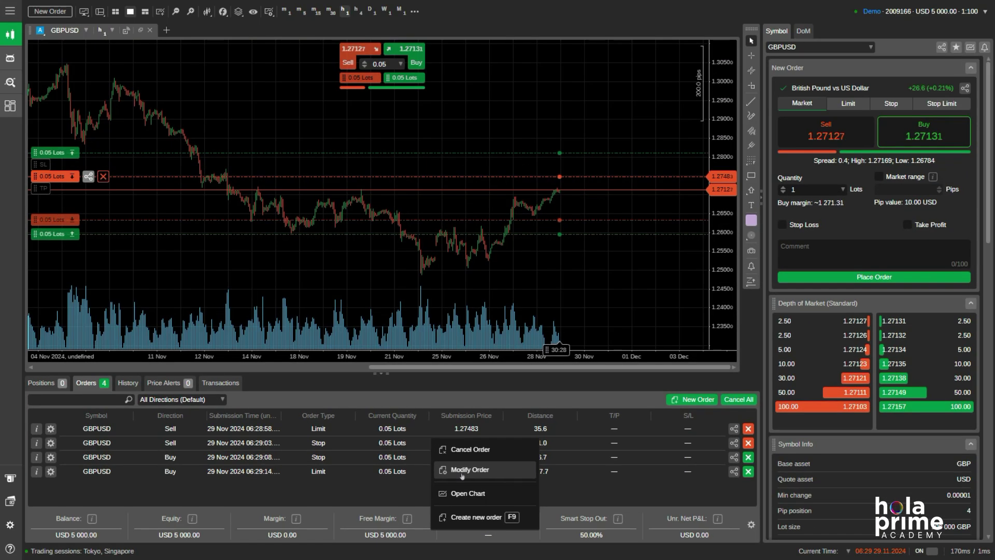
{"action": "left_click", "coordinate": [462, 470]}
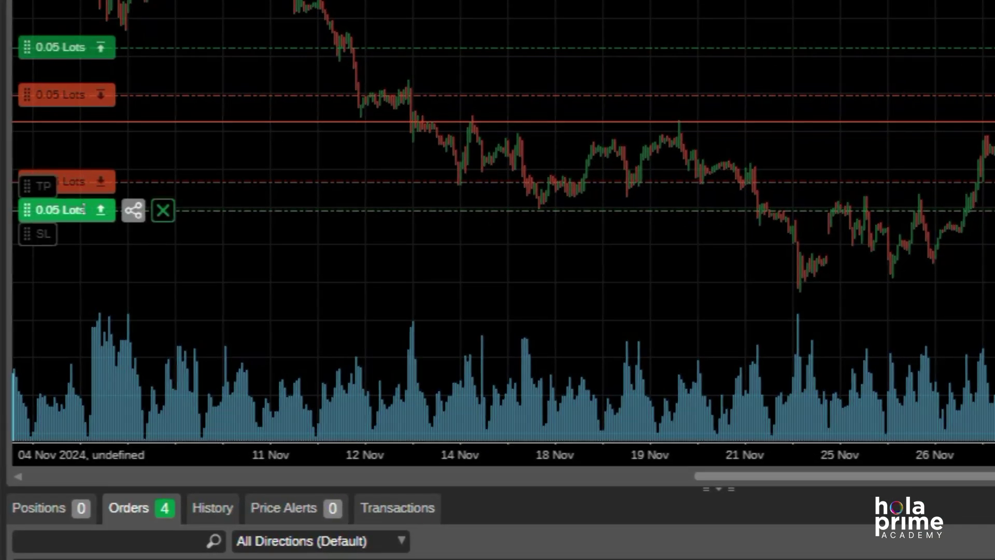
- Drag the buy limit line from 1.25954 down to 1.25544
{"action": "left_click_drag", "start_coordinate": [82, 209], "coordinate": [83, 238]}
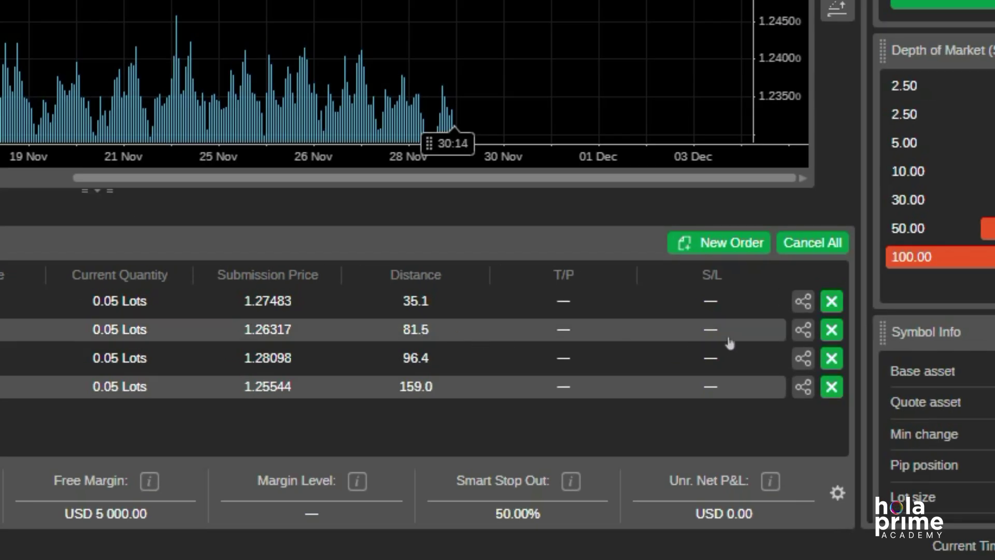
- Cancel the 1.26317 sell stop, the 1.28098 buy stop and the buy limit order
{"action": "left_click", "coordinate": [831, 329]}
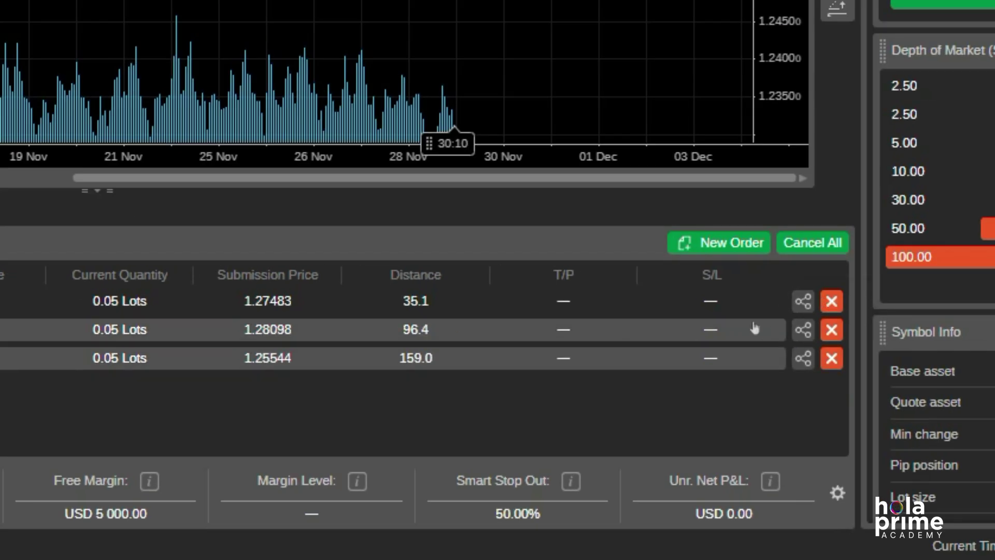
{"action": "right_click", "coordinate": [674, 329]}
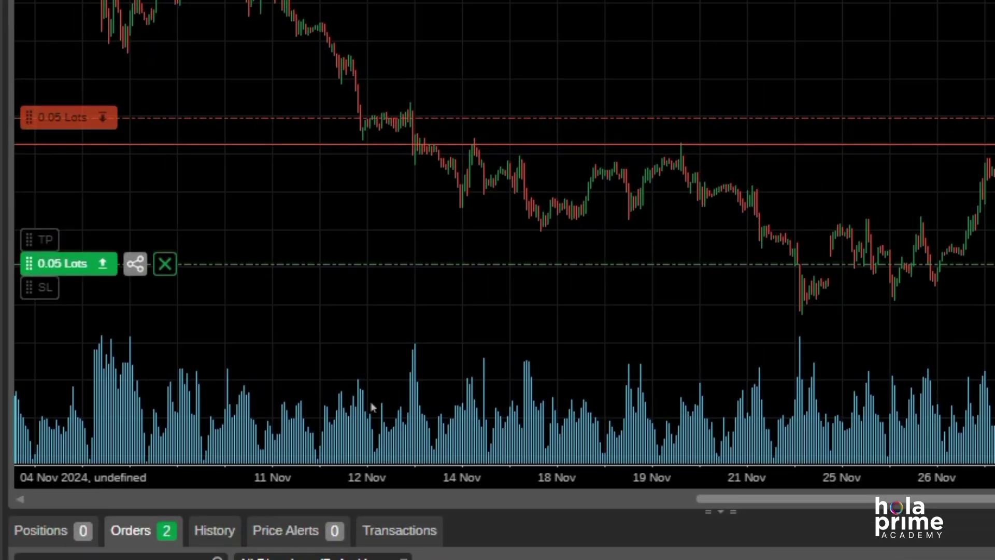
{"action": "left_click", "coordinate": [165, 264]}
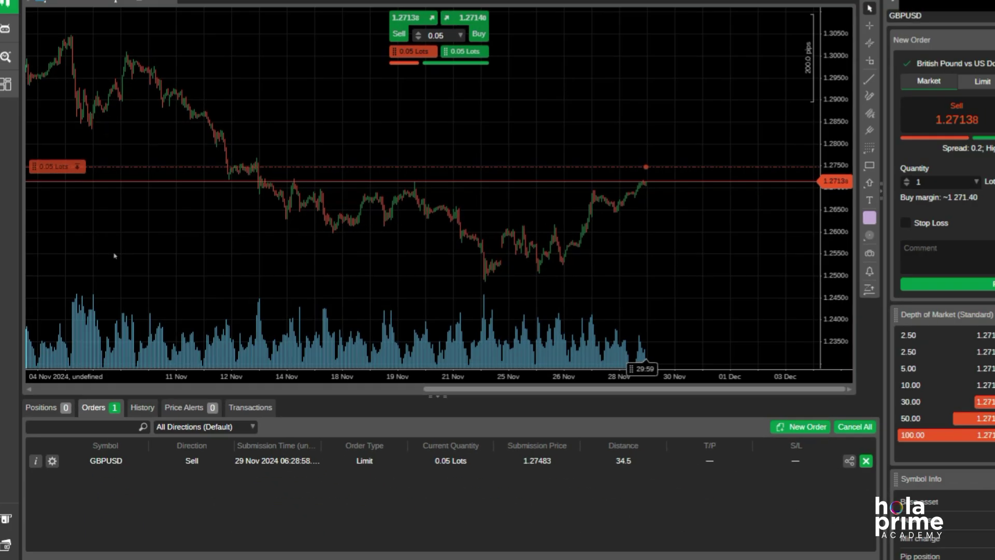